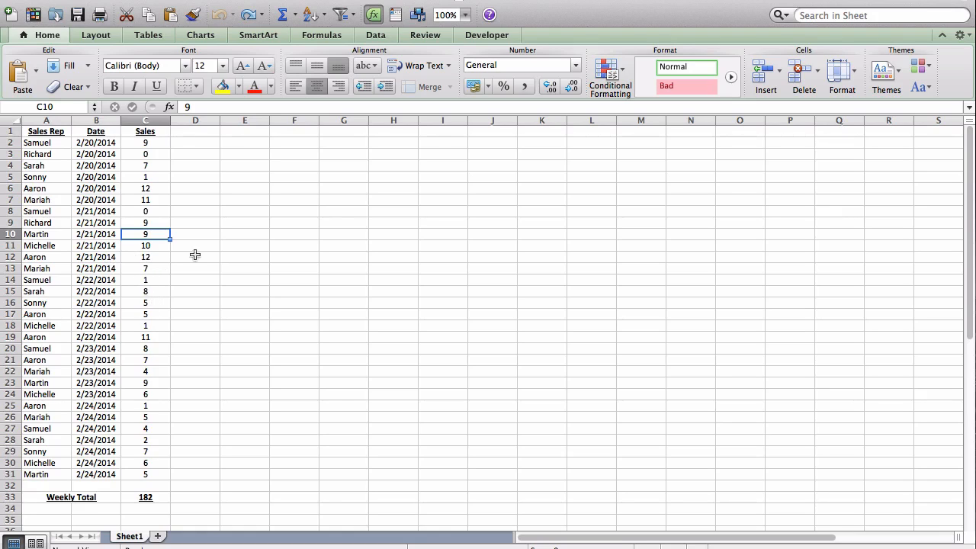
# Step: Create a manual PivotTable from the sales data in Sheet1!$A$1:$C$31, placed on the existing worksheet at cell E3
pyautogui.click(60, 212)
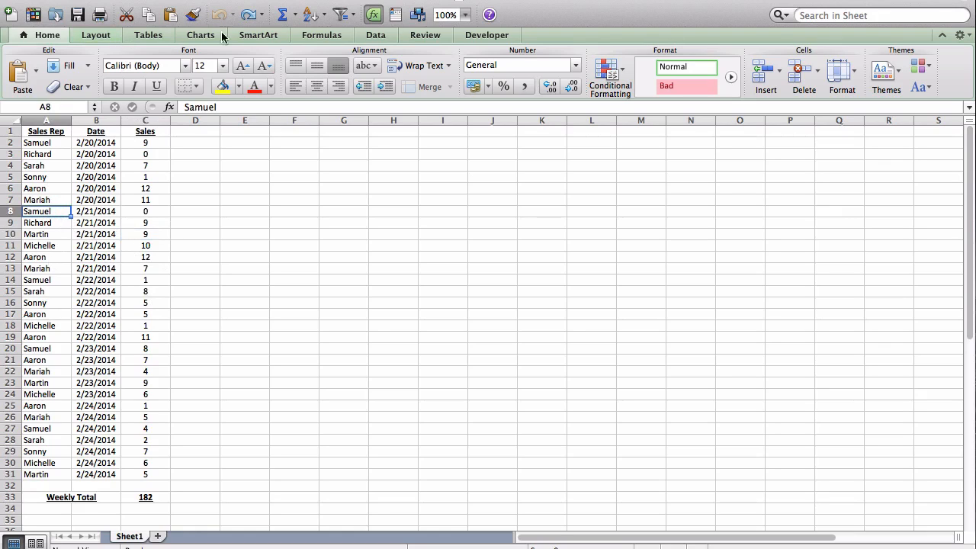
pyautogui.click(372, 35)
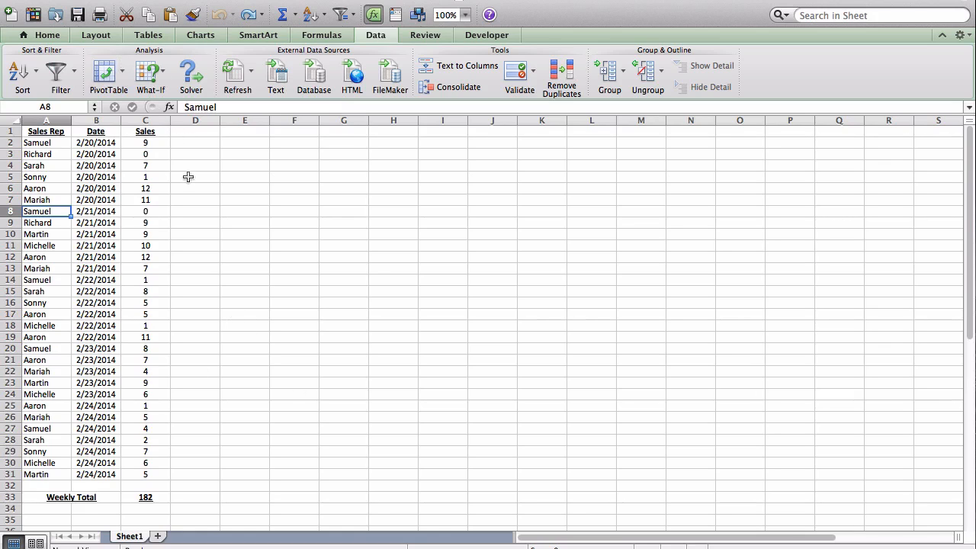
pyautogui.click(122, 71)
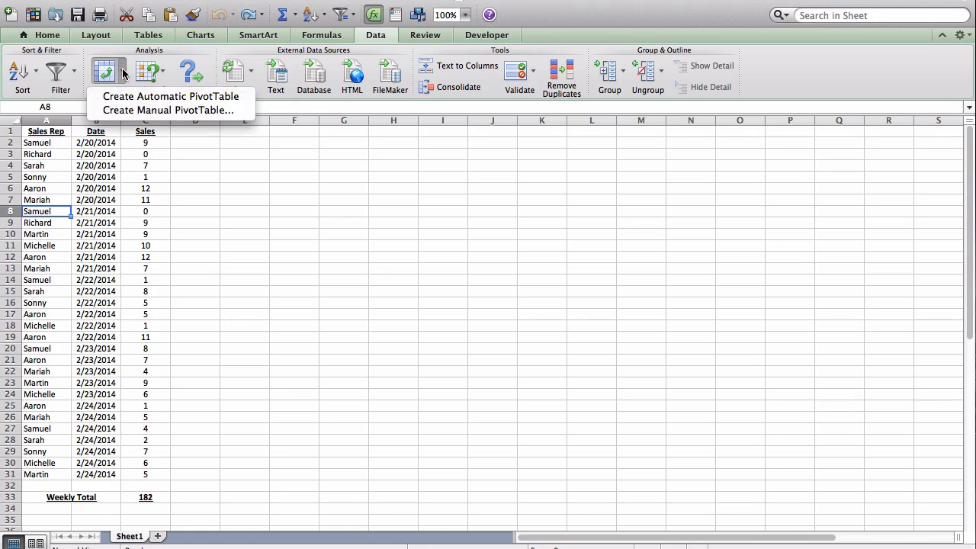
pyautogui.click(138, 111)
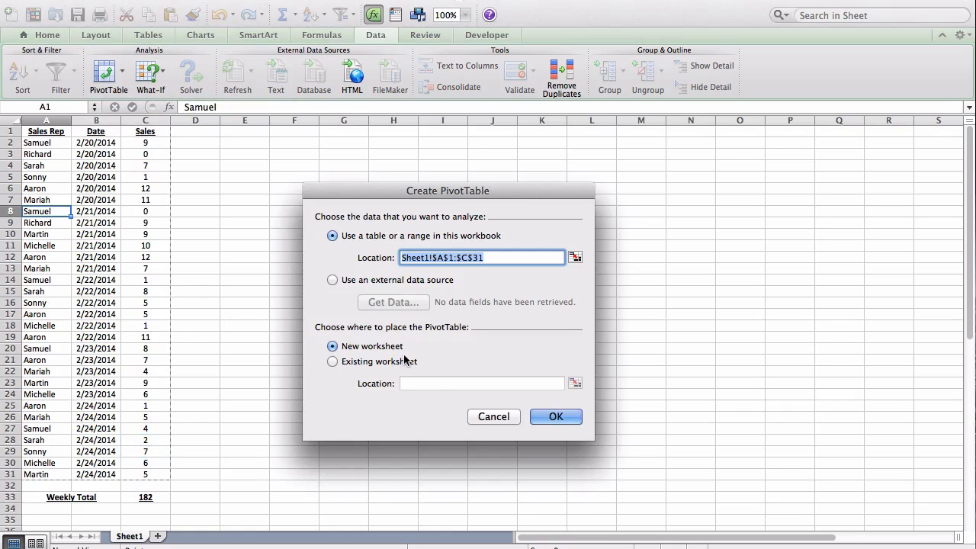
pyautogui.click(369, 362)
pyautogui.click(244, 154)
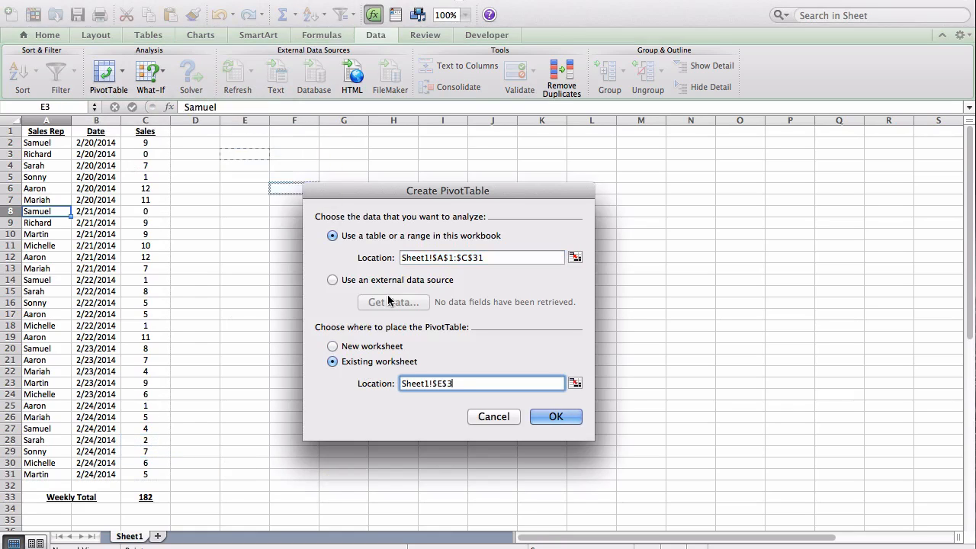
pyautogui.click(555, 416)
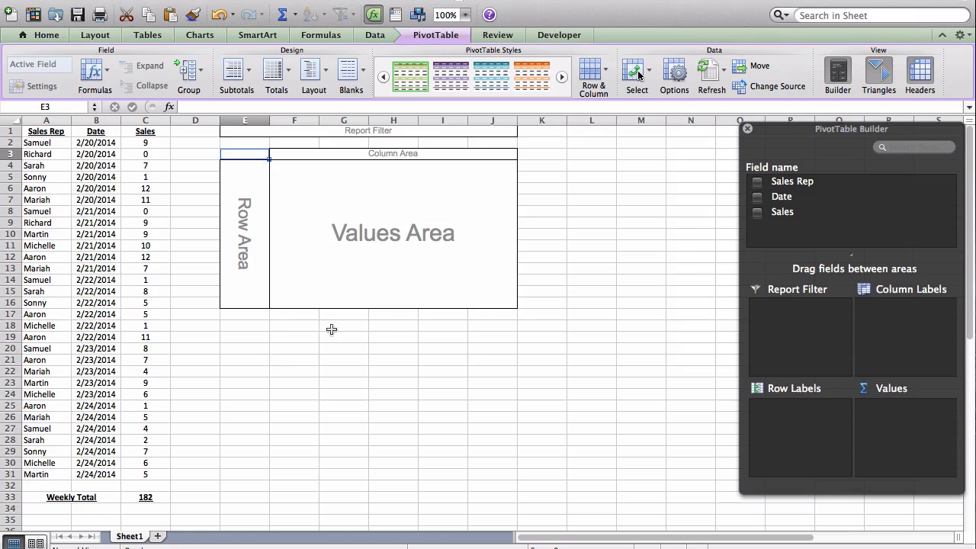
# Step: Assign Sales Rep to the PivotTable's row labels, Sales to its values and Date to its report filter
pyautogui.moveTo(859, 145); pyautogui.dragTo(667, 156)
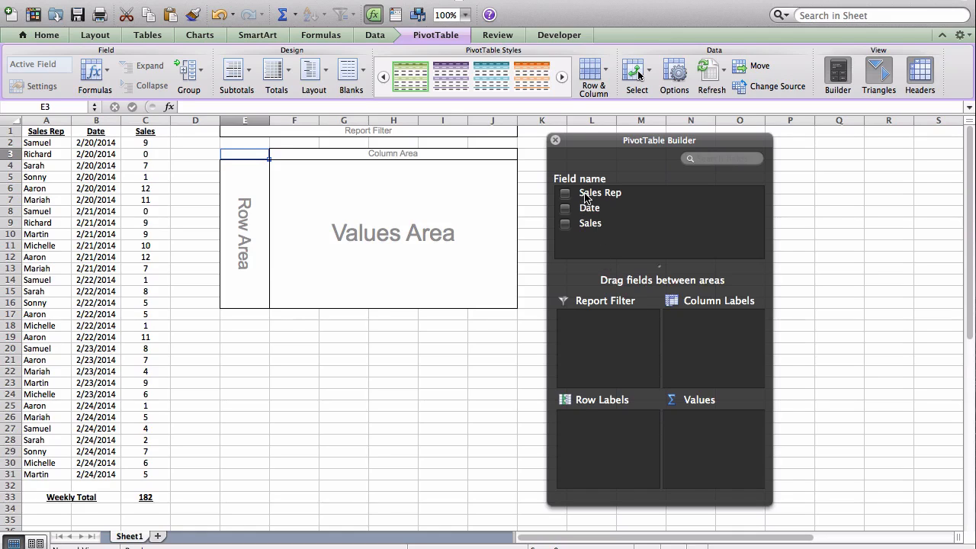
pyautogui.moveTo(585, 199); pyautogui.dragTo(616, 447)
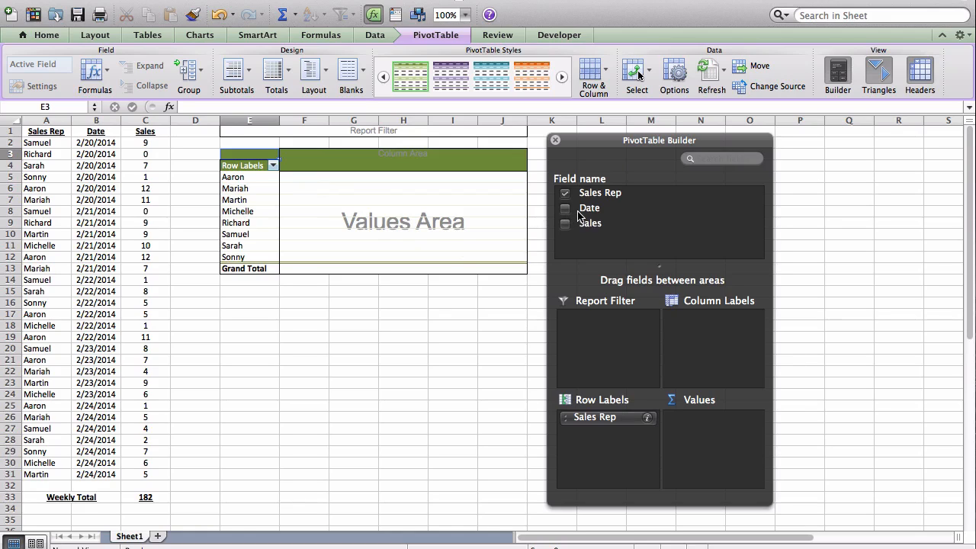
pyautogui.moveTo(584, 224); pyautogui.dragTo(688, 439)
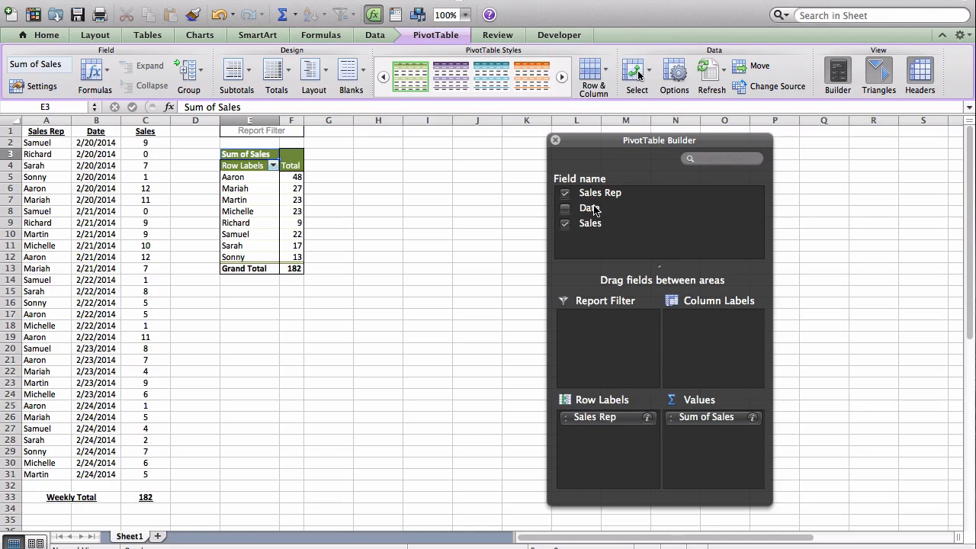
pyautogui.moveTo(593, 209); pyautogui.dragTo(629, 340)
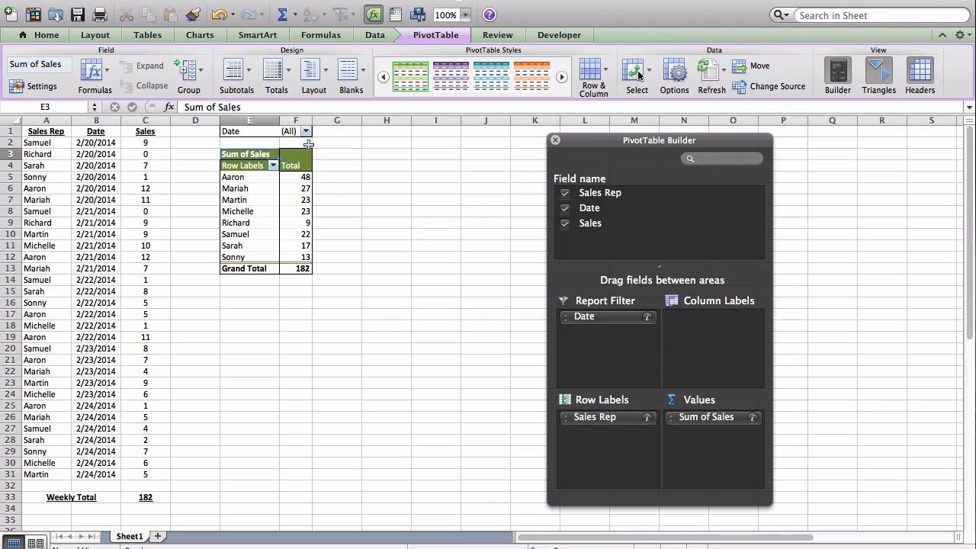
# Step: Filter the PivotTable to the dates 2/20/2014 and 2/21/2014 only, and narrow column F
pyautogui.click(305, 131)
pyautogui.moveTo(353, 144); pyautogui.dragTo(382, 142)
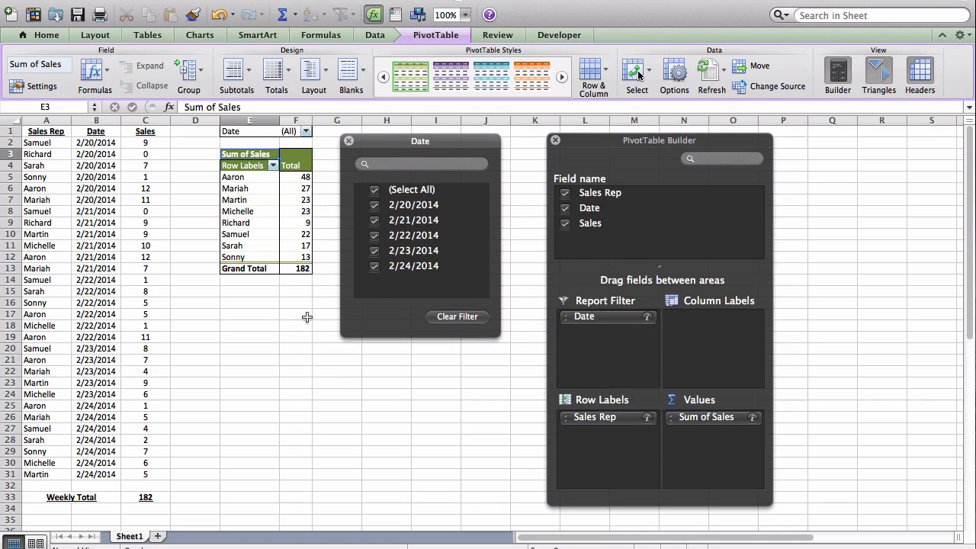
pyautogui.click(374, 189)
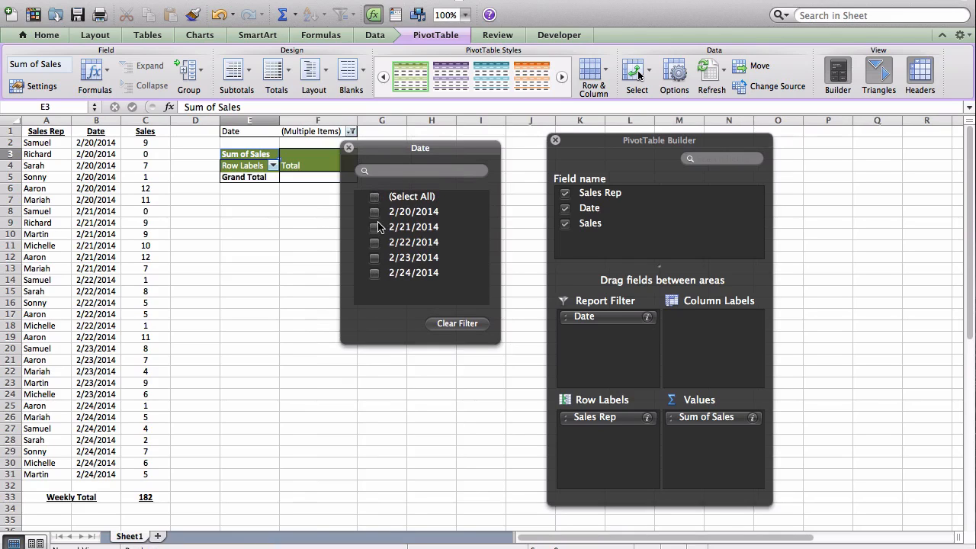
pyautogui.click(374, 211)
pyautogui.click(374, 227)
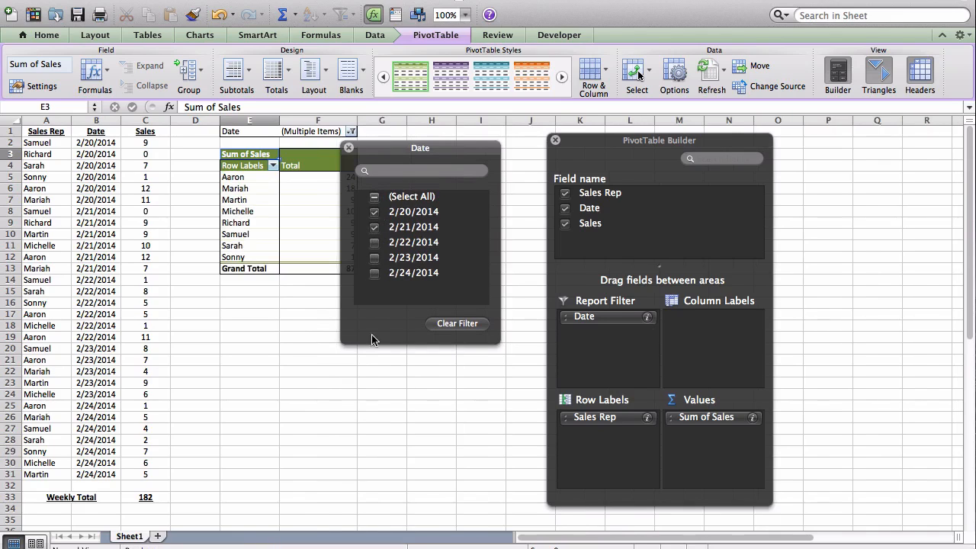
pyautogui.moveTo(412, 149); pyautogui.dragTo(452, 145)
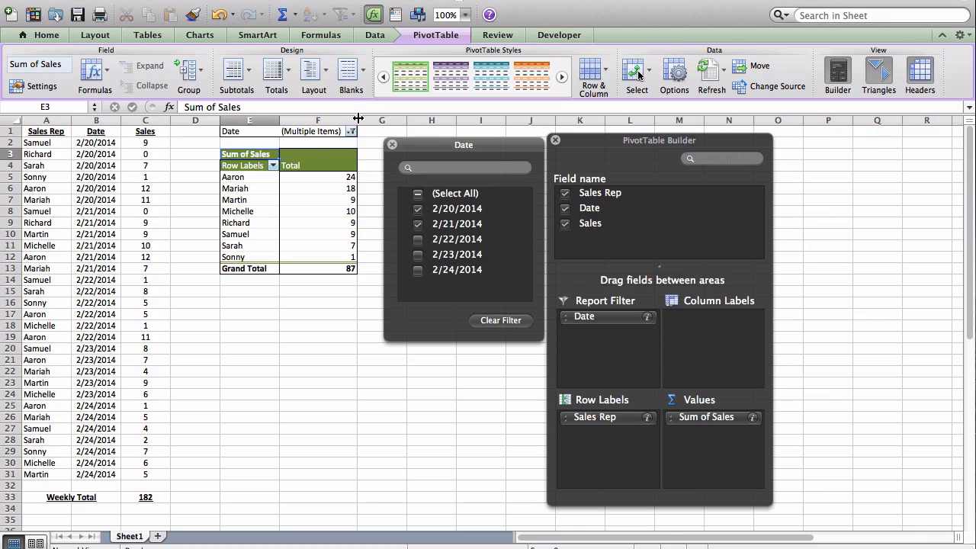
pyautogui.moveTo(358, 119); pyautogui.dragTo(319, 123)
pyautogui.click(302, 200)
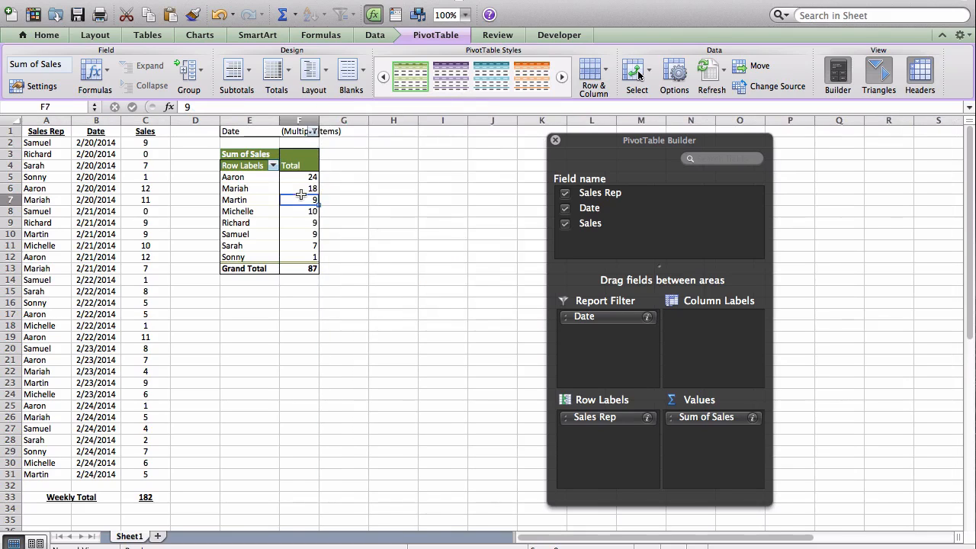
# Step: Add 2/22/2014, 2/23/2014 and 2/24/2014 back to the PivotTable's Date filter and close the filter
pyautogui.click(313, 131)
pyautogui.moveTo(375, 145); pyautogui.dragTo(409, 147)
pyautogui.click(392, 236)
pyautogui.click(402, 251)
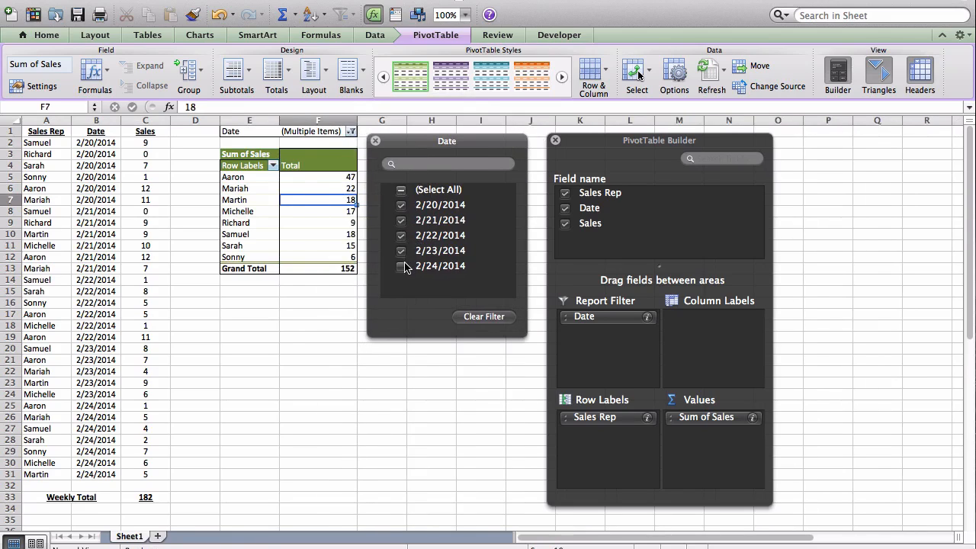
pyautogui.click(403, 266)
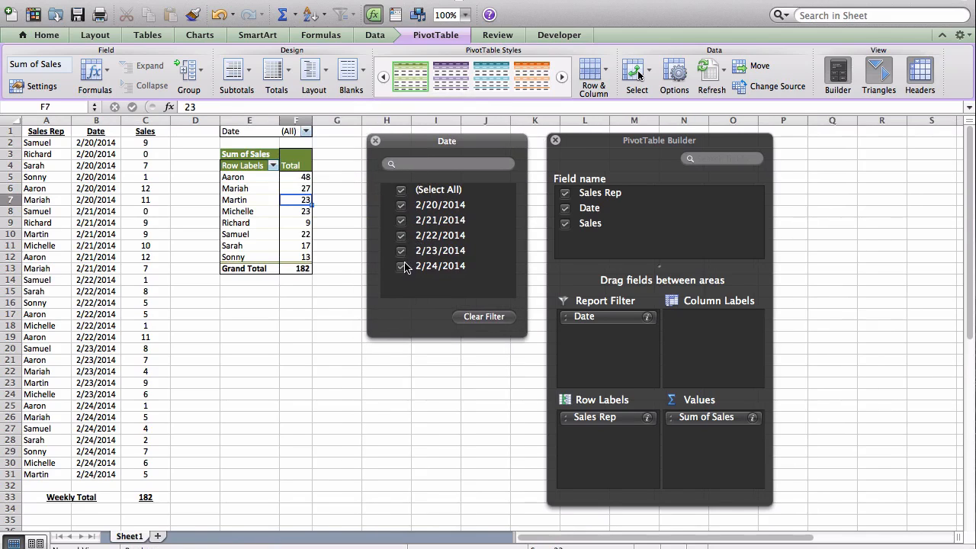
pyautogui.click(375, 143)
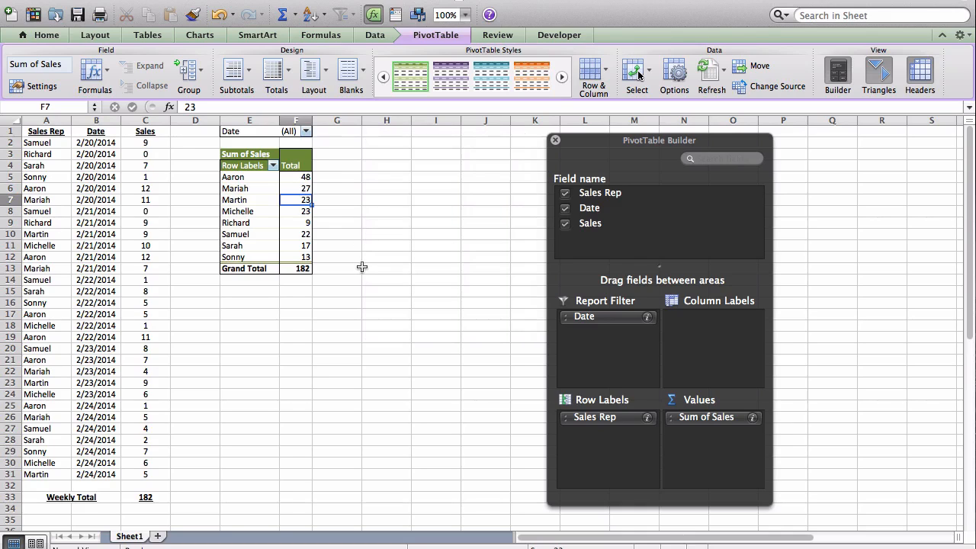
# Step: Enter the formula =F13=C33 in cell F15 to compare the PivotTable's grand total with the weekly total
pyautogui.click(314, 295)
pyautogui.click(310, 295)
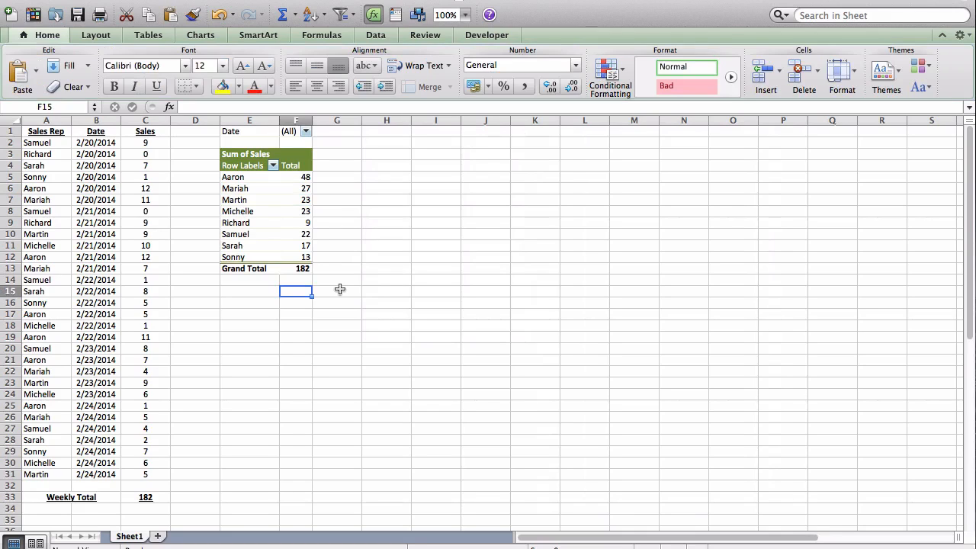
pyautogui.write('=')
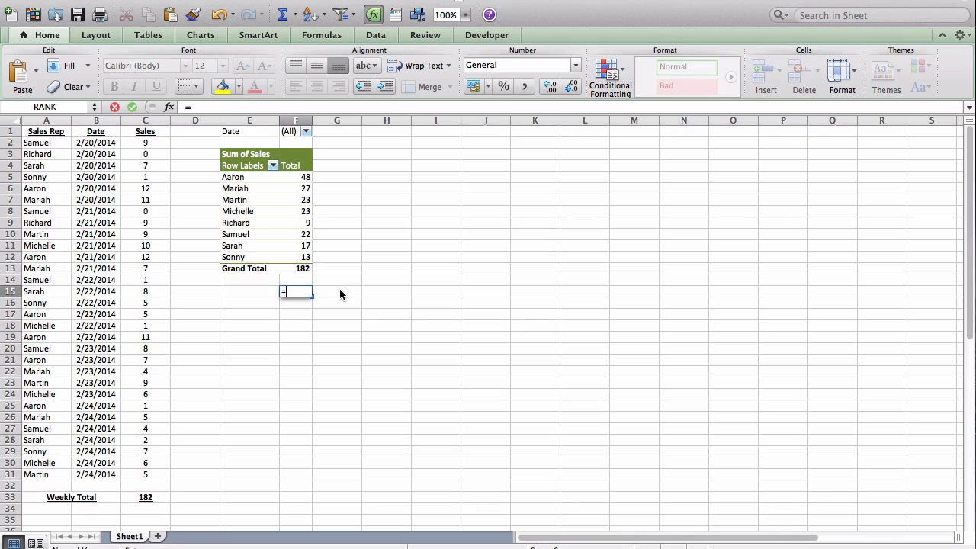
pyautogui.press('Up')
pyautogui.press('Up')
pyautogui.write('=')
pyautogui.click(140, 496)
pyautogui.press('Return')
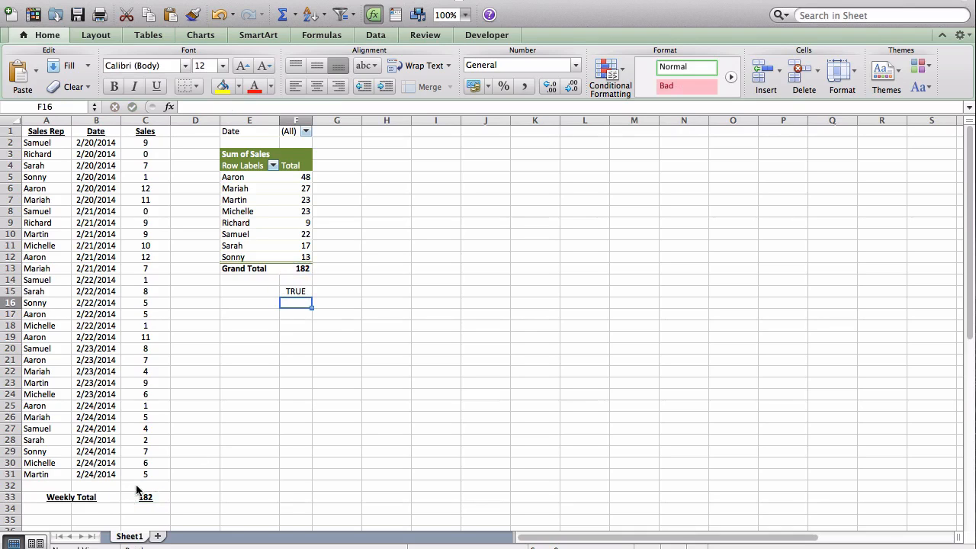
# Step: Delete the comparison formula from cell F15
pyautogui.press('Up')
pyautogui.press('Up')
pyautogui.press('Down')
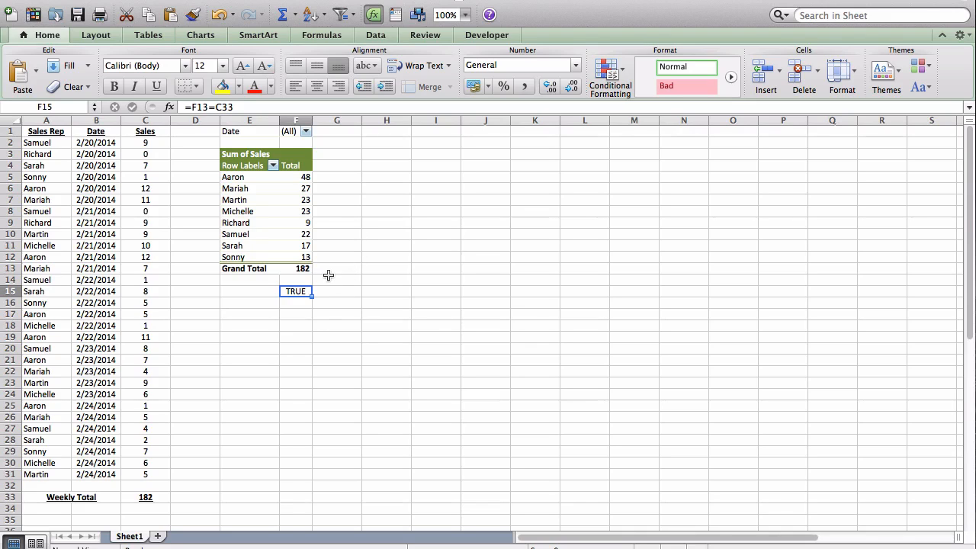
pyautogui.press('BackSpace')
pyautogui.press('Return')
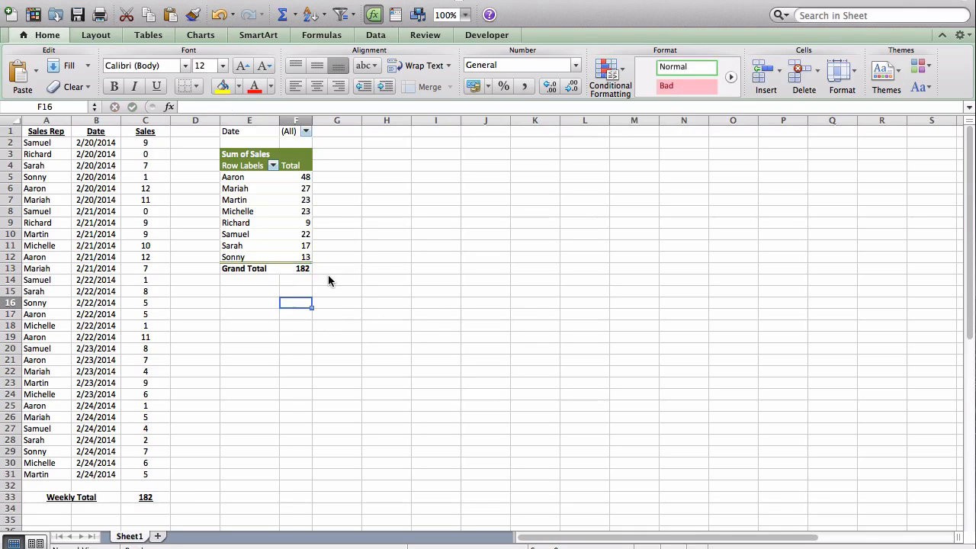
pyautogui.click(326, 289)
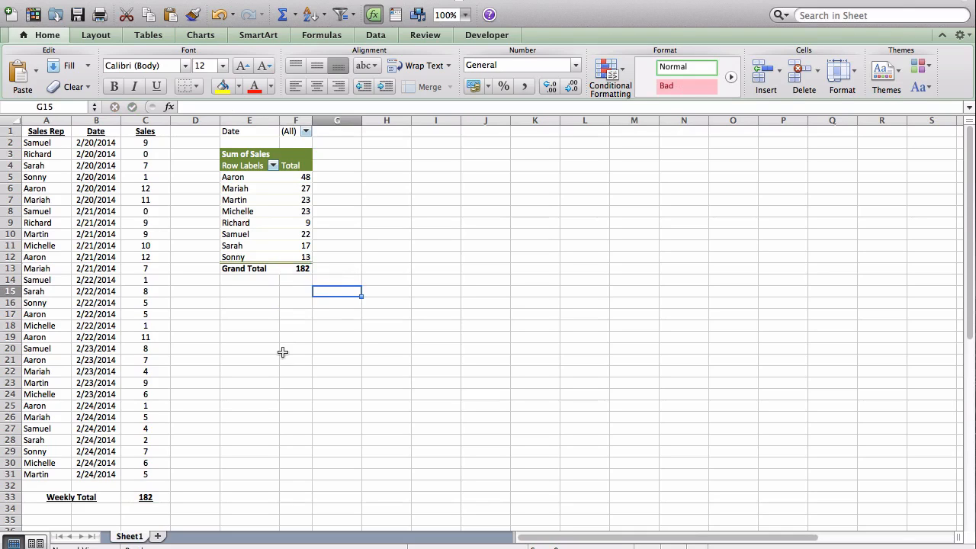